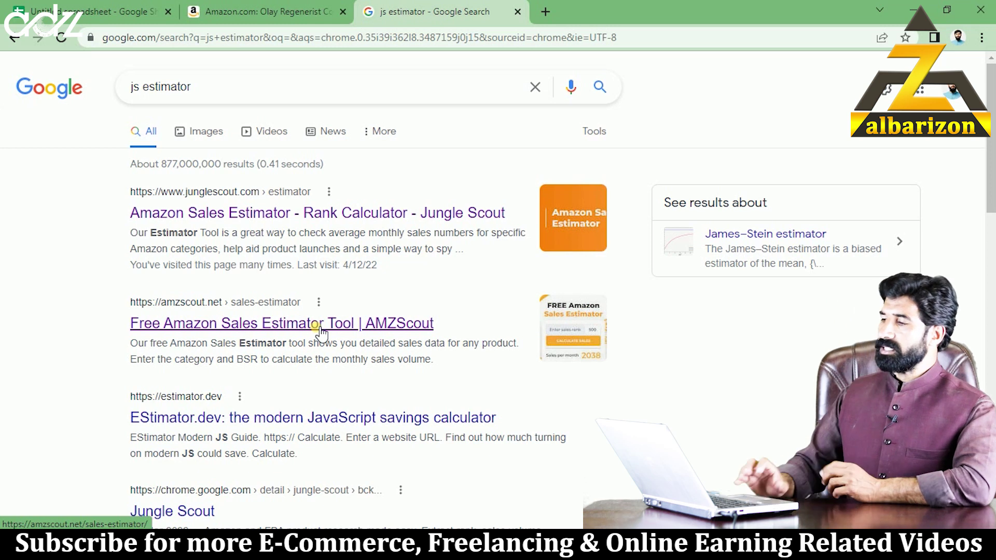
- Open AMZScout's Free Amazon Sales Estimator Tool from the search results and bring up its calculator form
click(314, 324)
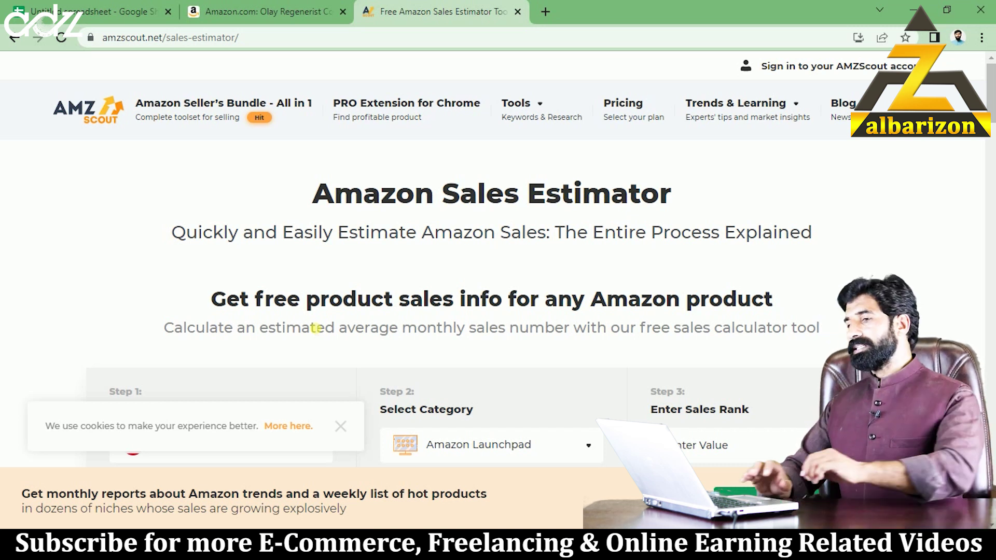
drag(991, 87, 991, 101)
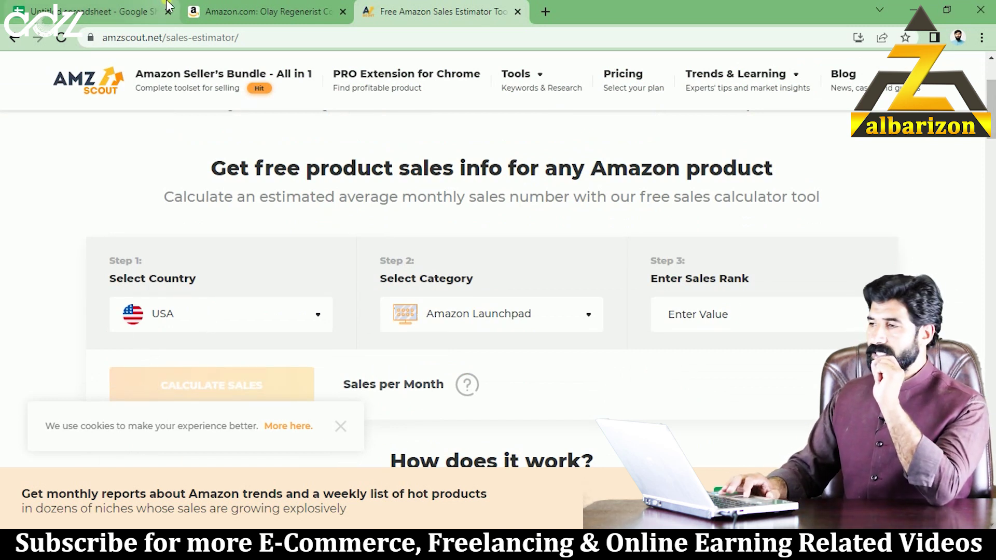
- Review the Olay moisturizer's Amazon listing, then check the BSR and category columns in the Google Sheets spreadsheet
click(251, 8)
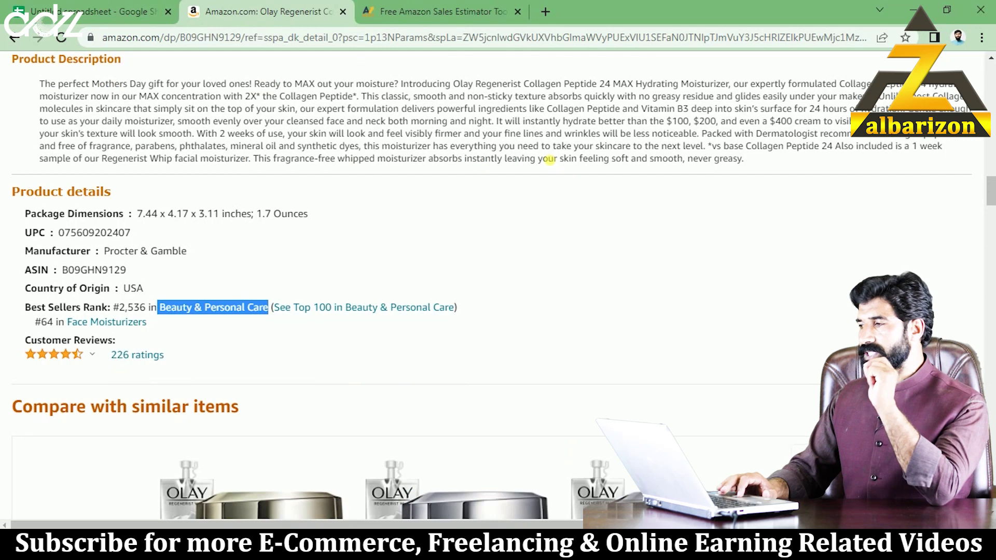
drag(991, 191, 992, 48)
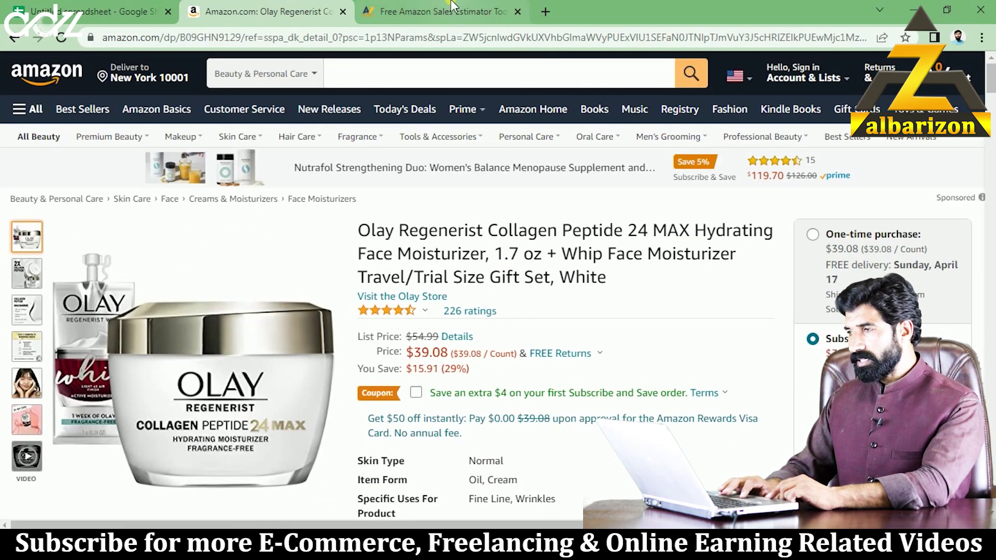
click(451, 10)
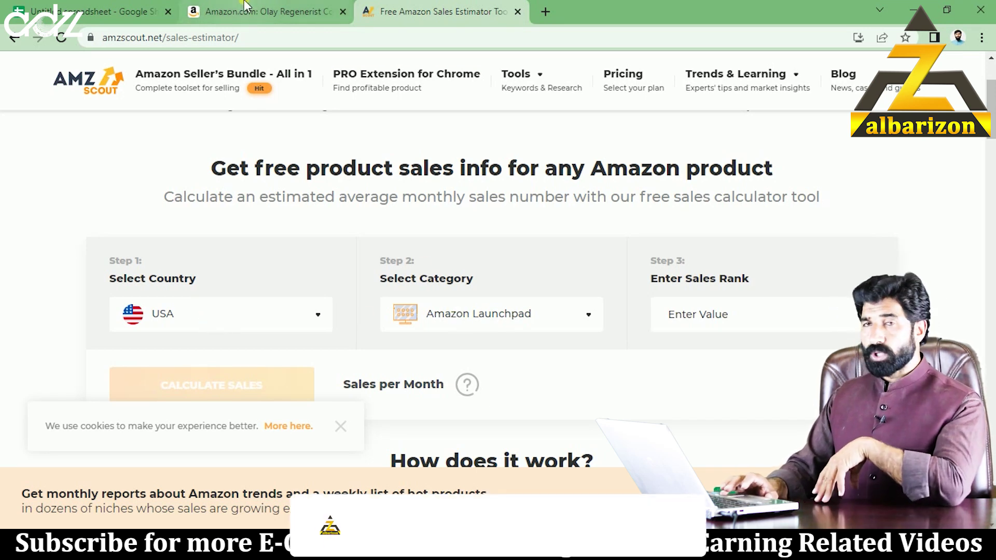
click(89, 11)
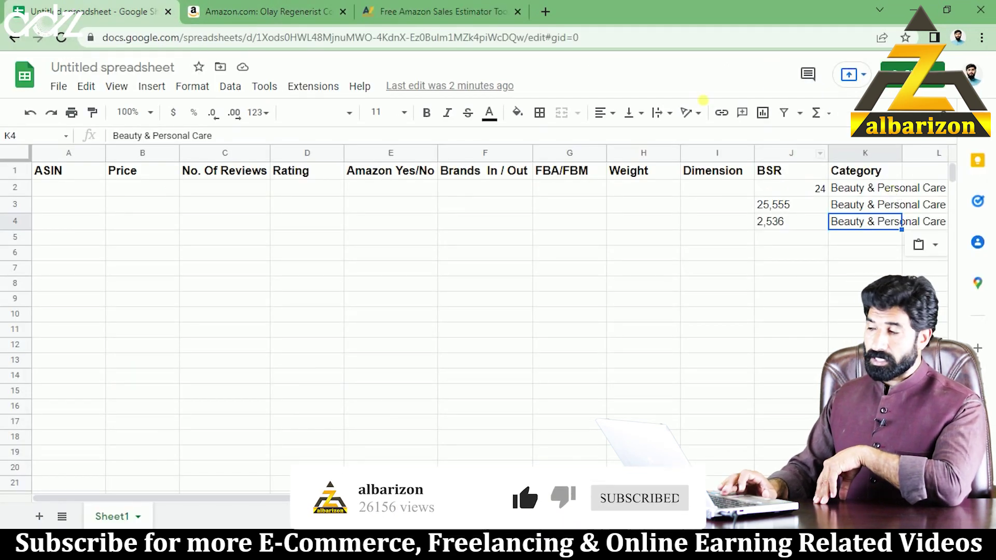
- In the AMZScout sales estimator, set the product category to Beauty & Personal Care
click(459, 6)
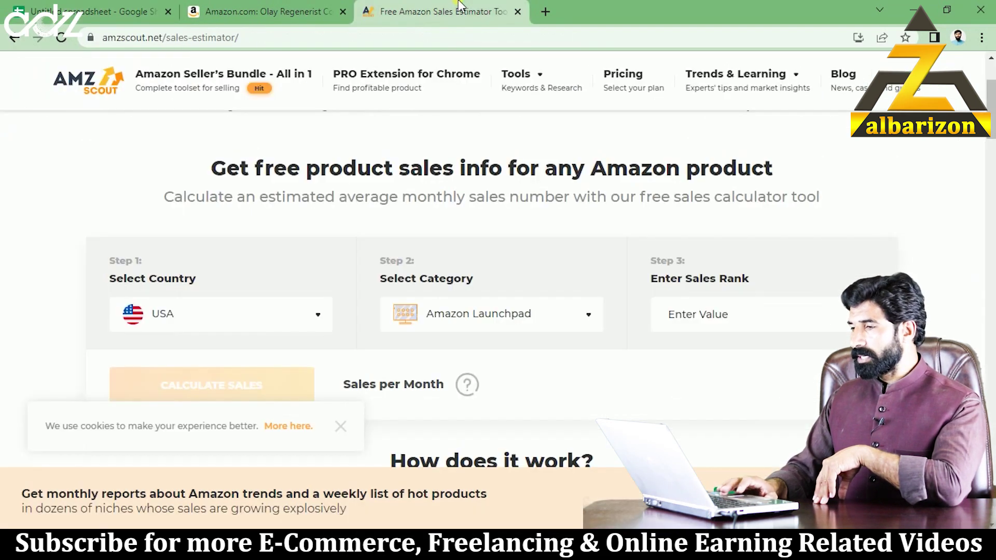
click(537, 321)
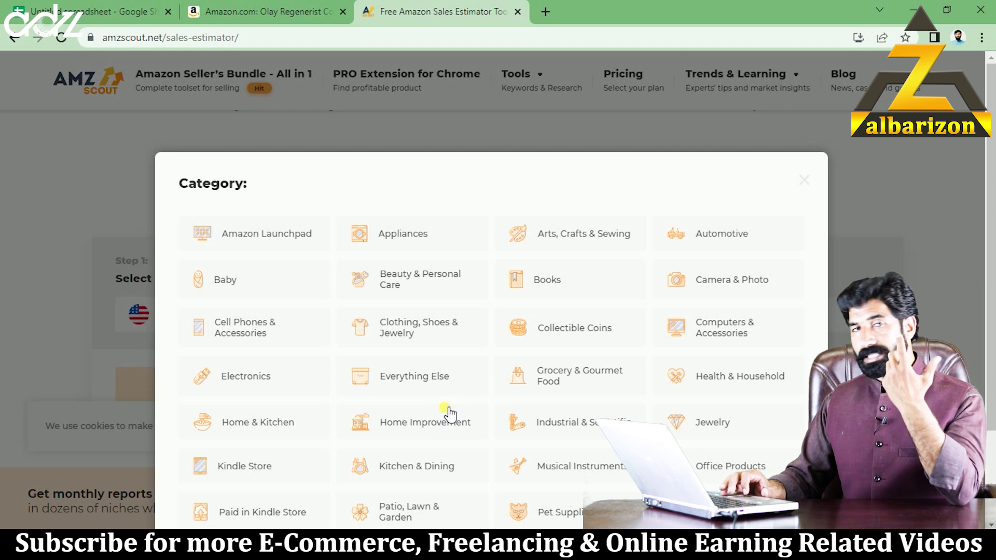
click(411, 286)
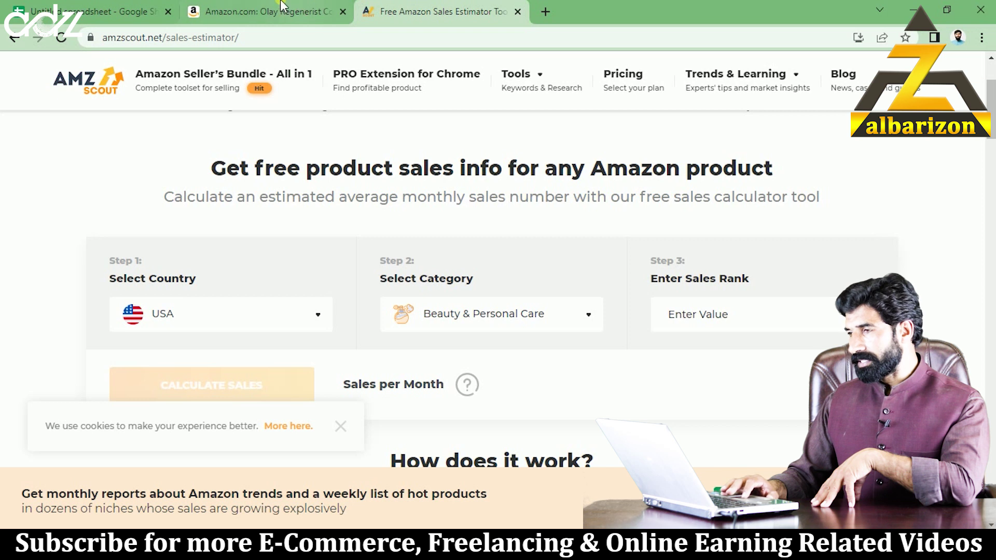
- Look up the first product's BSR in the spreadsheet and calculate its monthly sales in AMZScout with sales rank 24
click(266, 7)
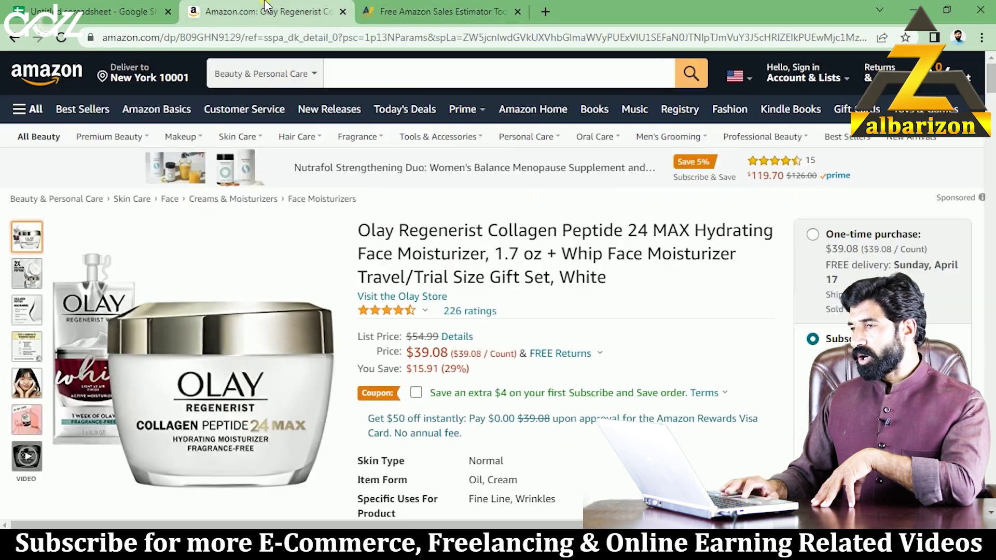
click(104, 7)
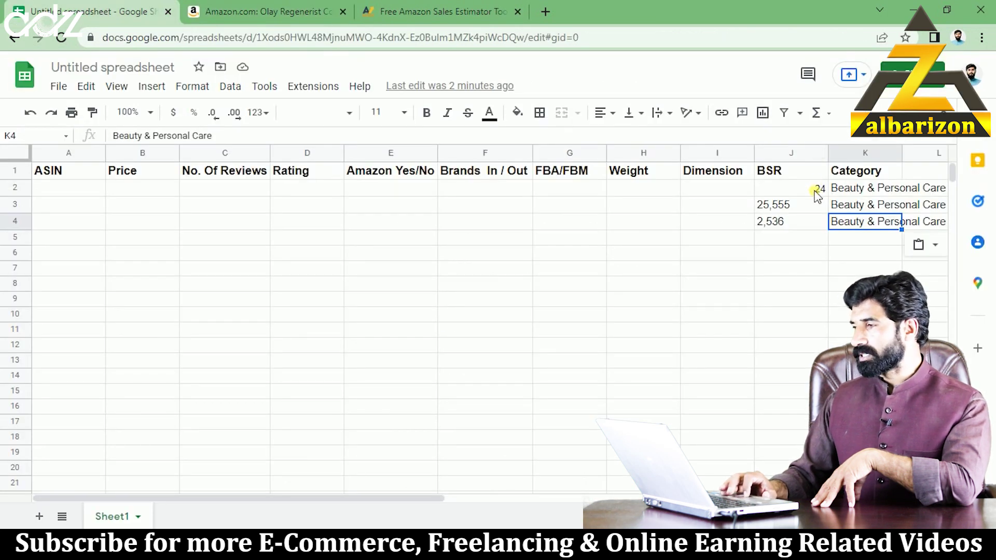
click(478, 7)
click(664, 272)
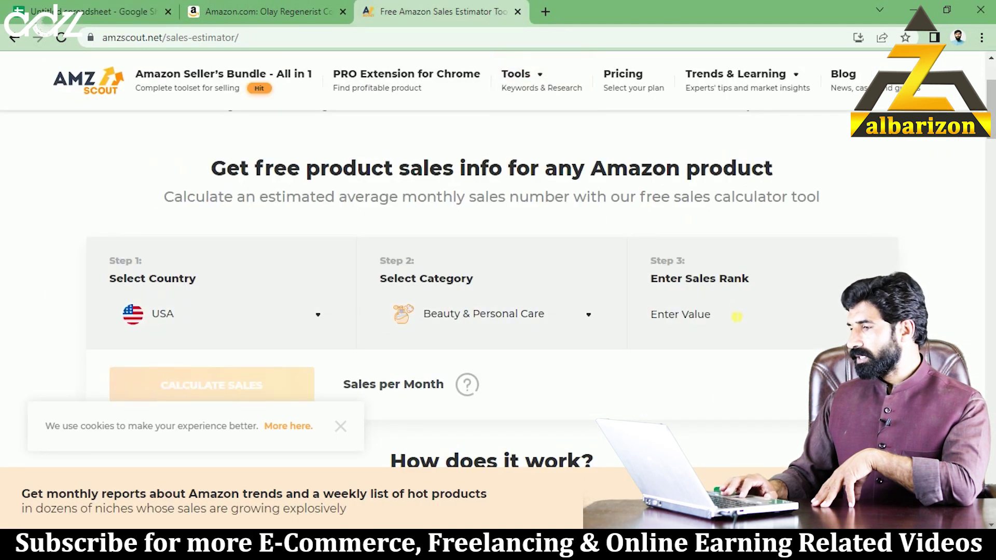
text(24)
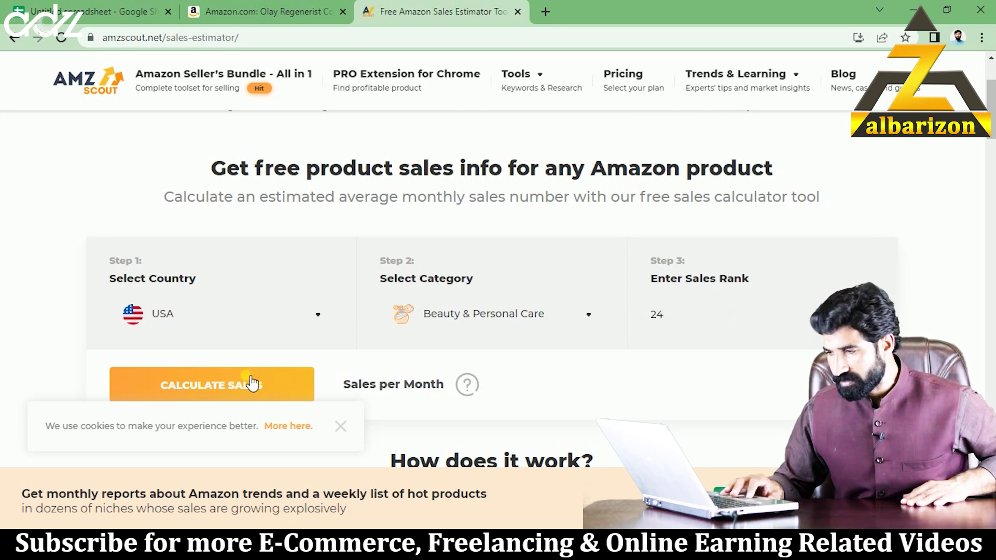
click(251, 387)
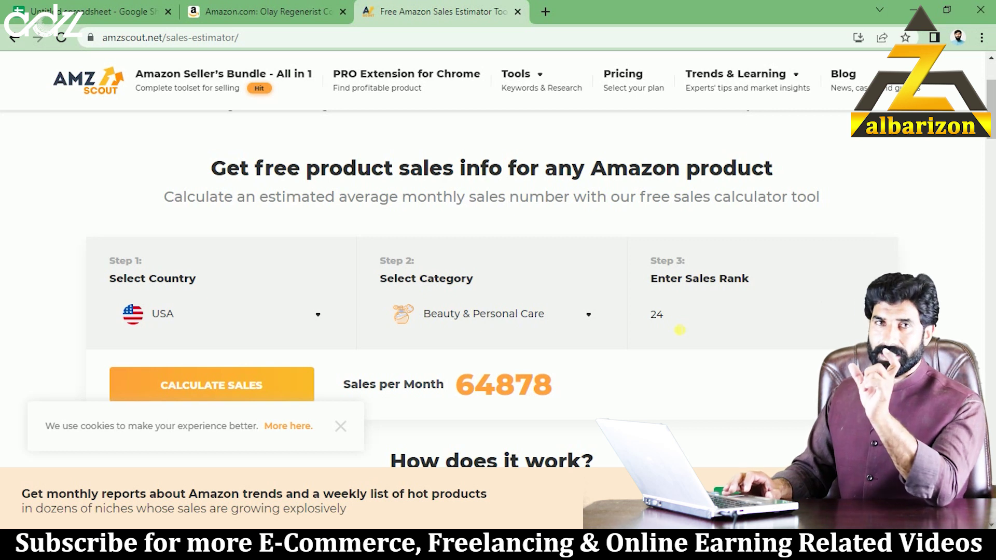
- Check the second product's BSR in cell J3 and calculate its monthly sales in AMZScout with sales rank 25555
click(78, 9)
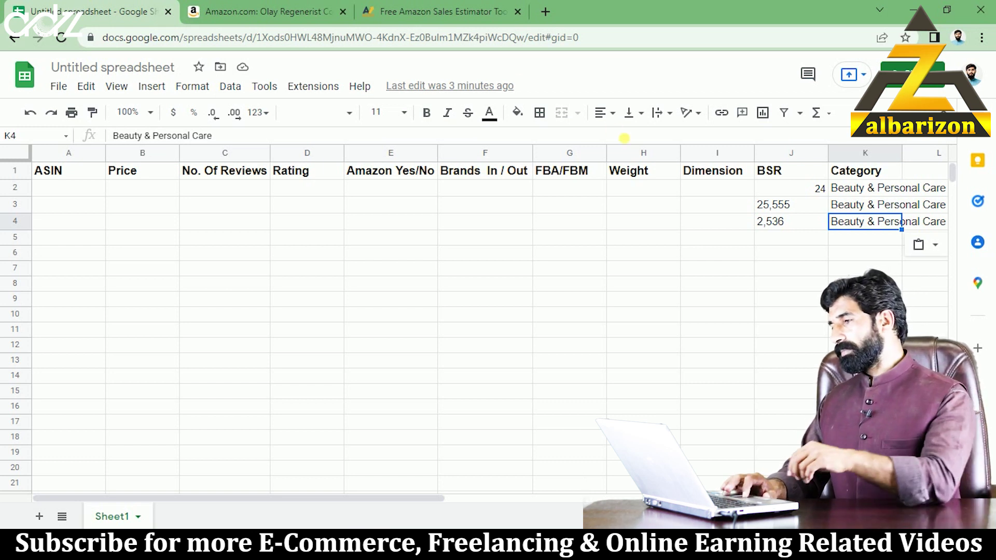
click(797, 210)
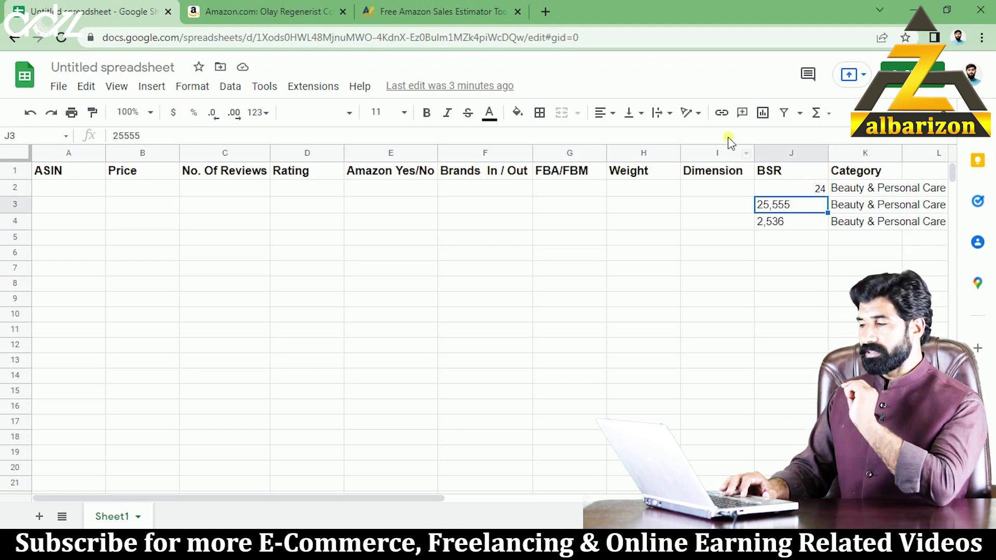
click(390, 6)
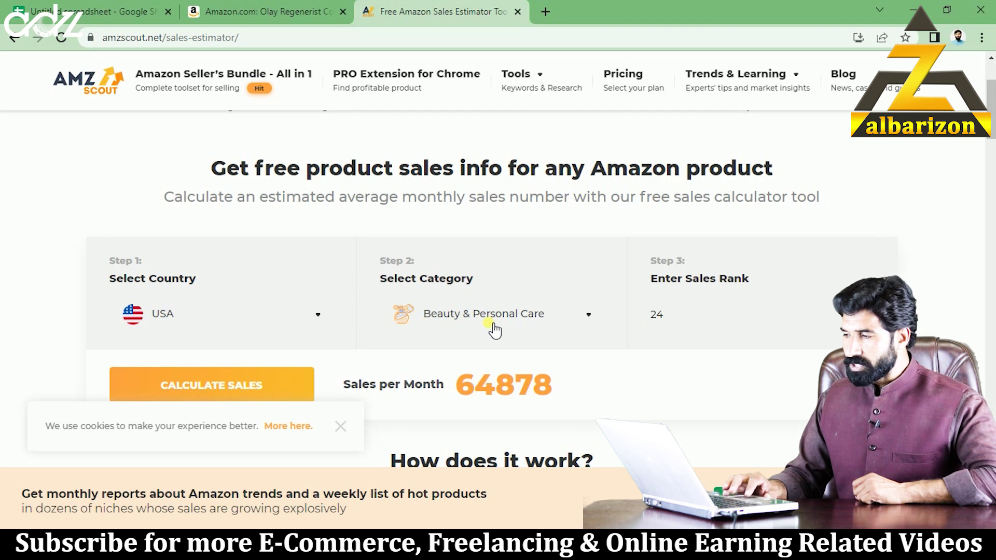
click(668, 314)
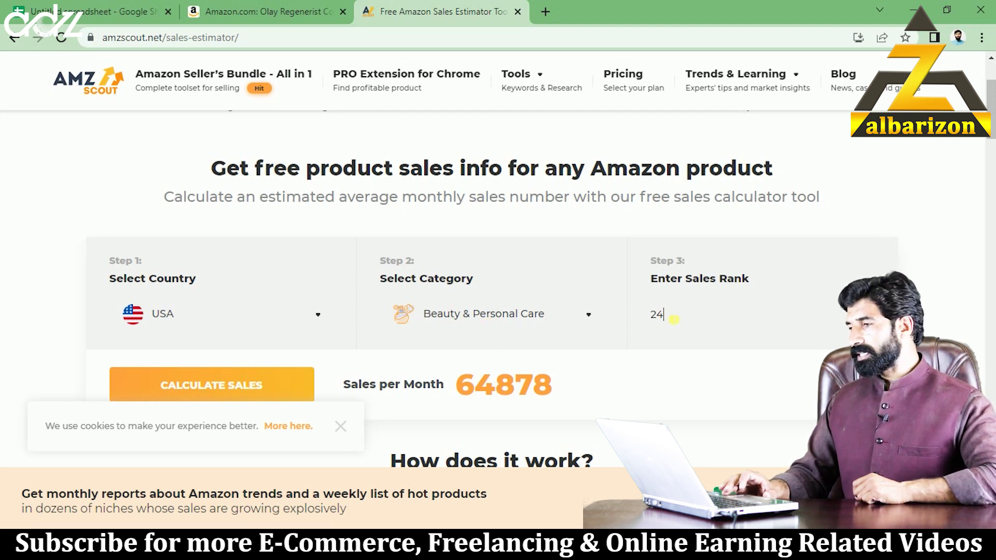
key(BackSpace)
key(BackSpace)
text(2)
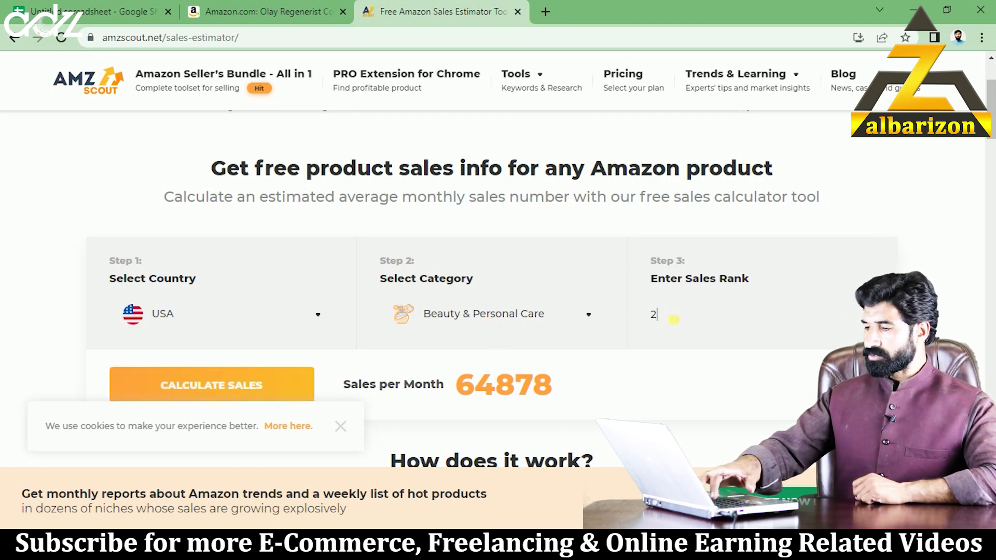
text(5555)
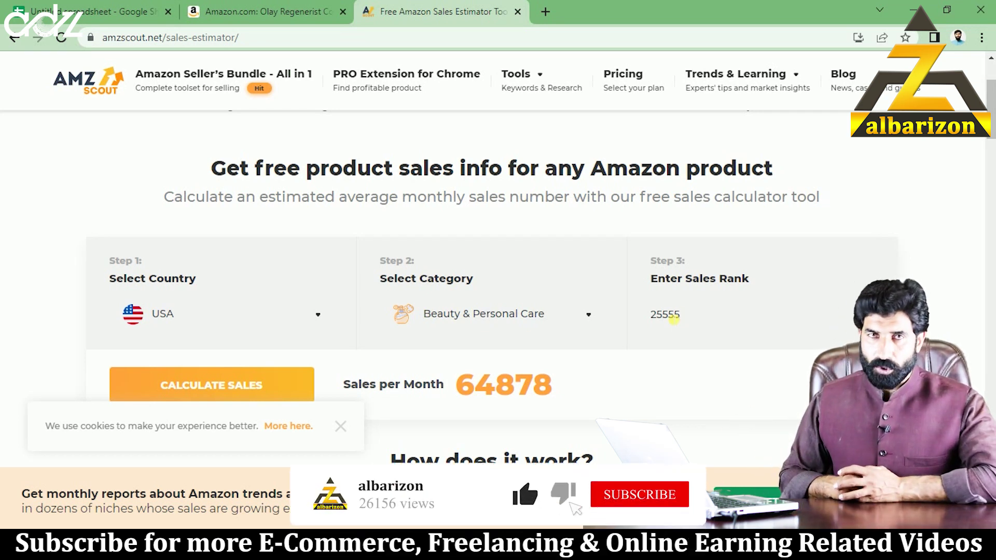
click(244, 393)
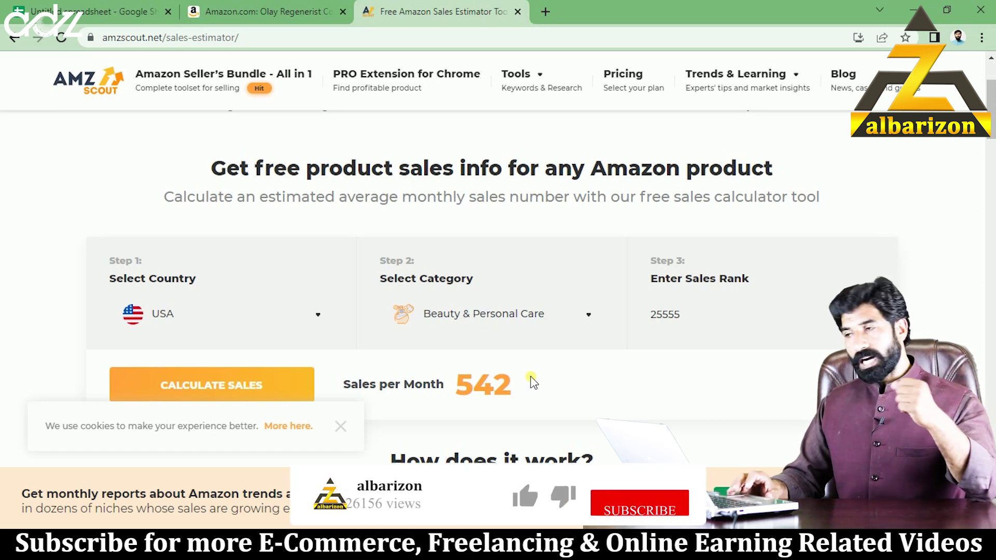
- Check the third product's BSR in cell J4, calculate its monthly sales in AMZScout with sales rank 2536, and return to the spreadsheet
click(101, 6)
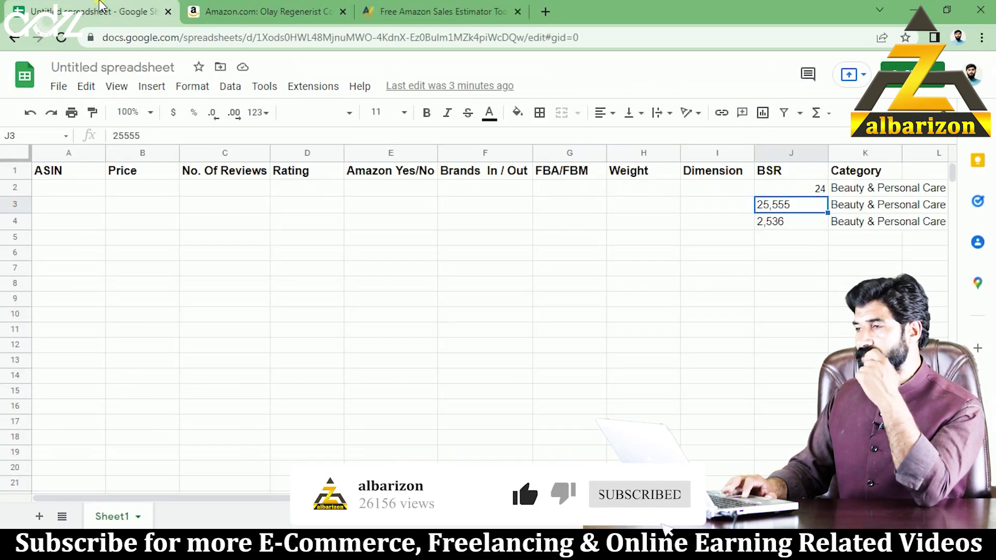
click(797, 228)
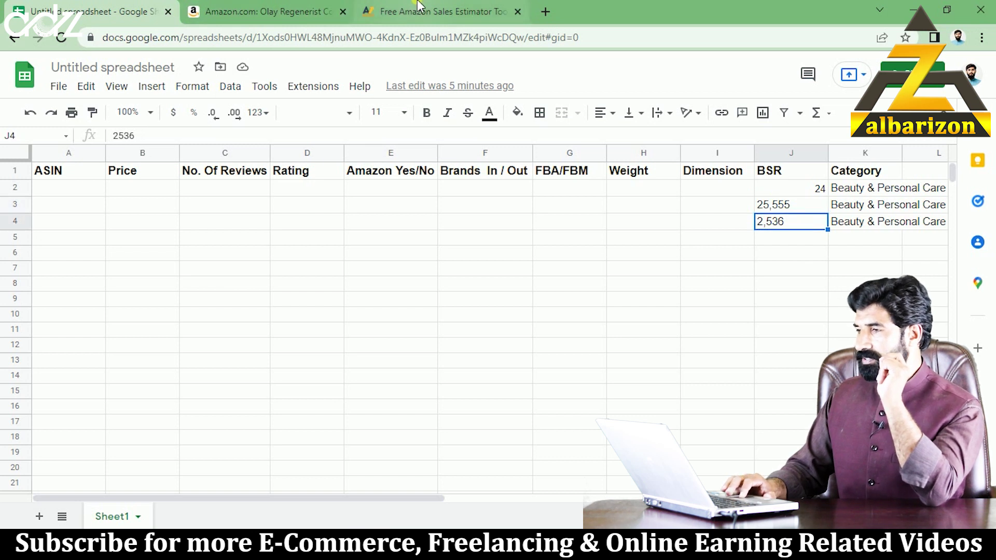
click(436, 12)
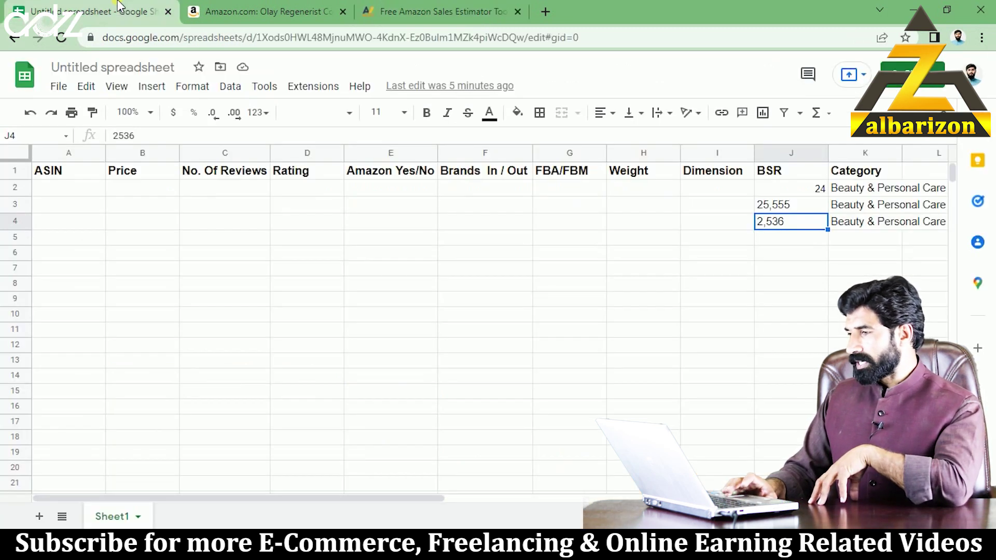
click(119, 7)
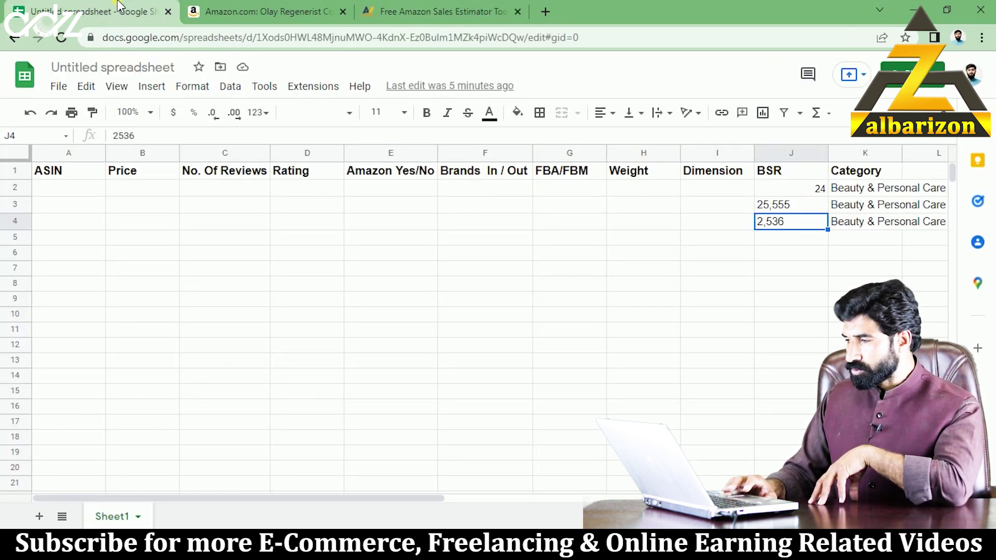
click(467, 7)
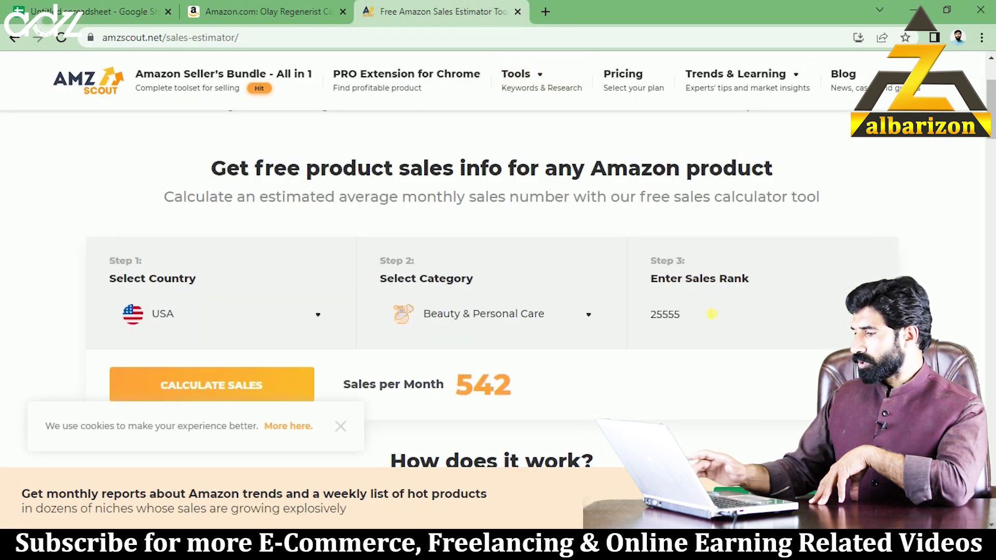
key(BackSpace)
key(BackSpace)
key(BackSpace)
key(BackSpace)
key(BackSpace)
text(2536)
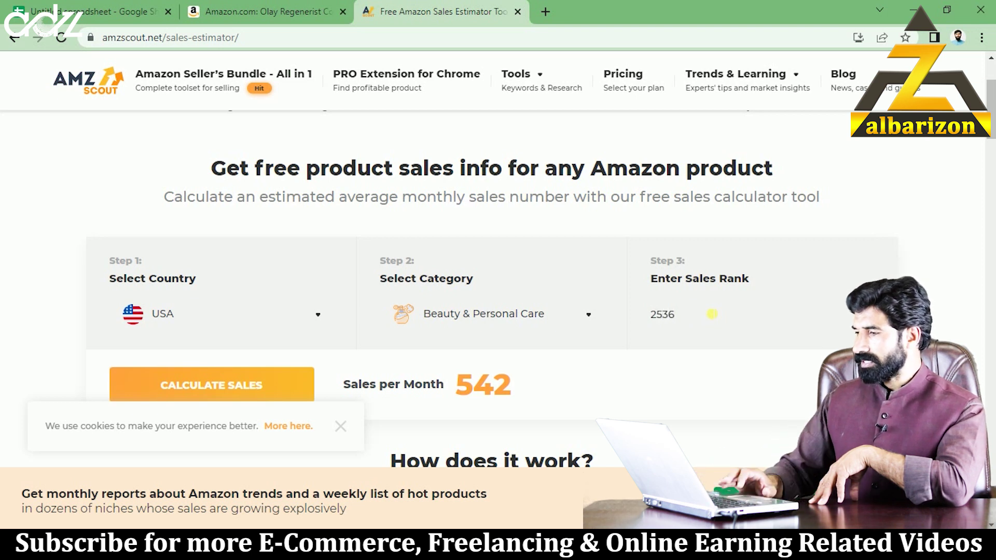
click(263, 383)
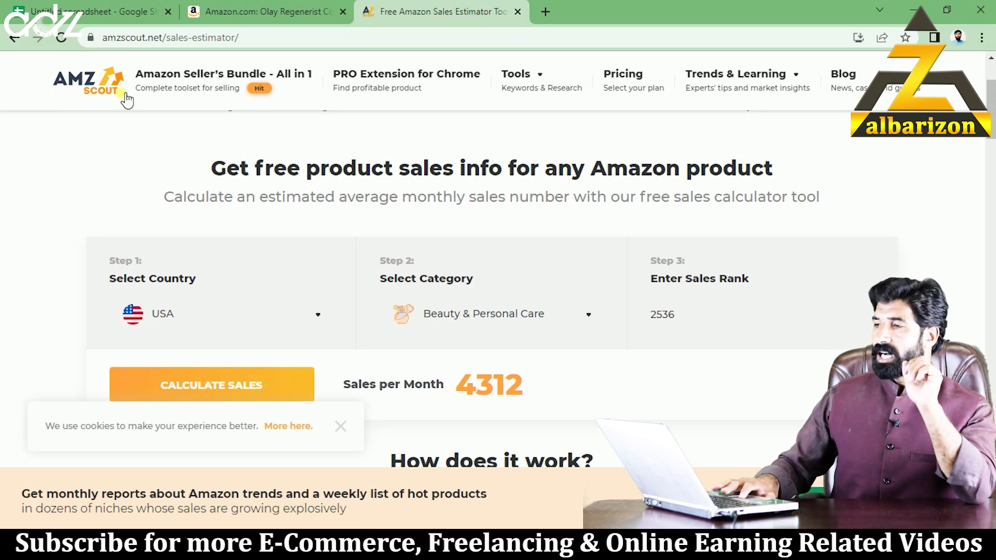
click(60, 10)
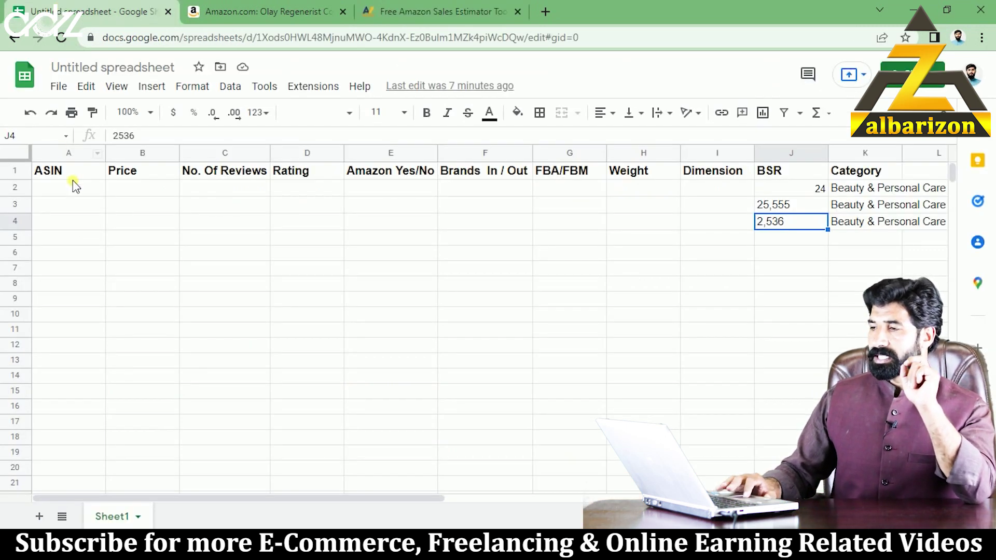